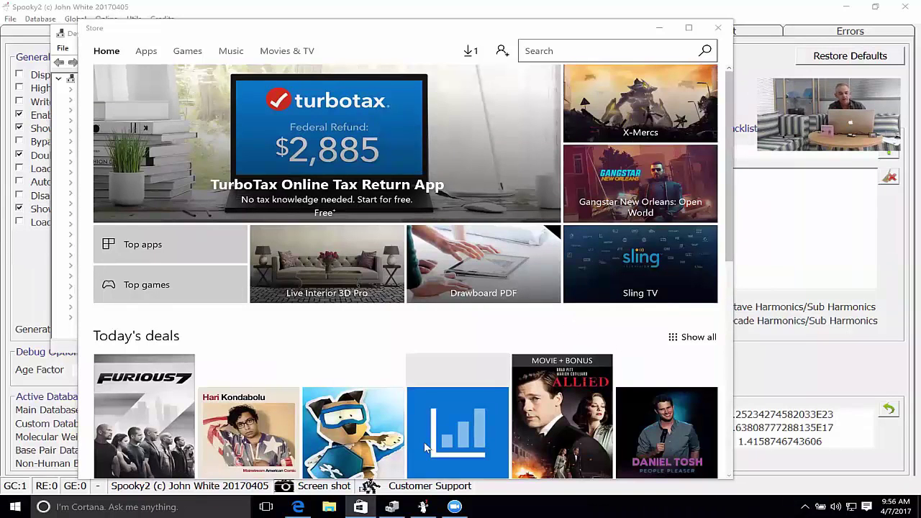
Switch to Spooky2 and load the ALL Full System Scan - DB preset from the Biofeedback General folder
mouse_move(423, 506)
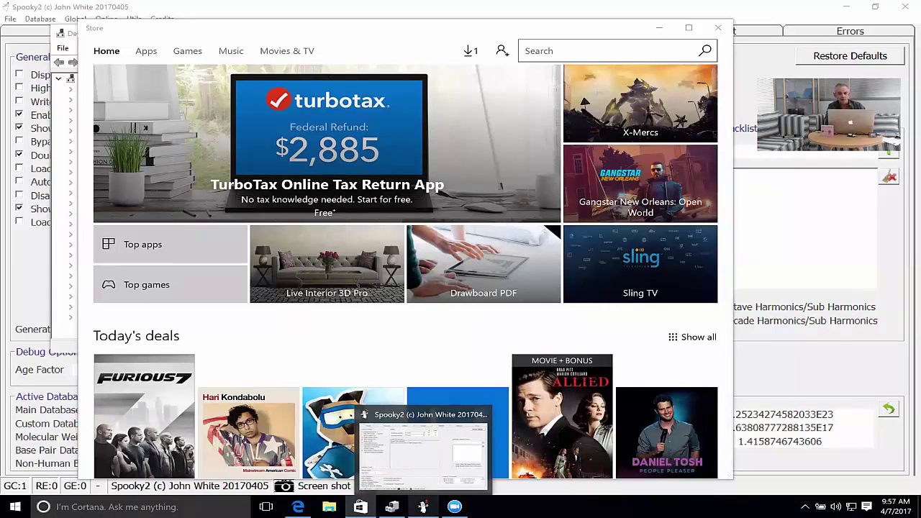
left_click(423, 507)
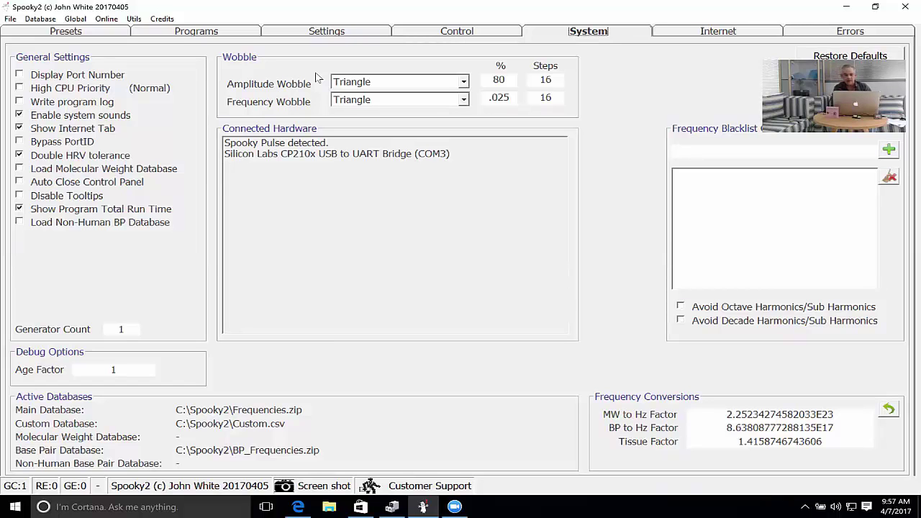
left_click(88, 32)
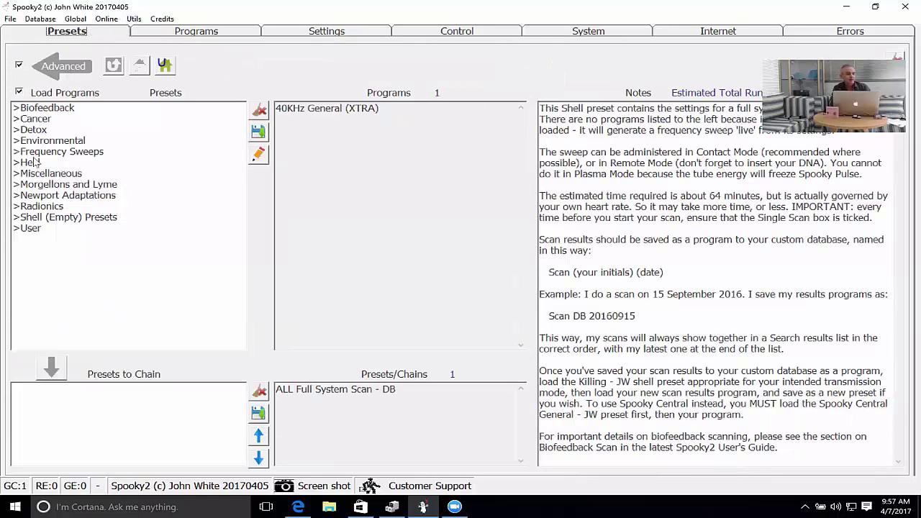
double_click(38, 108)
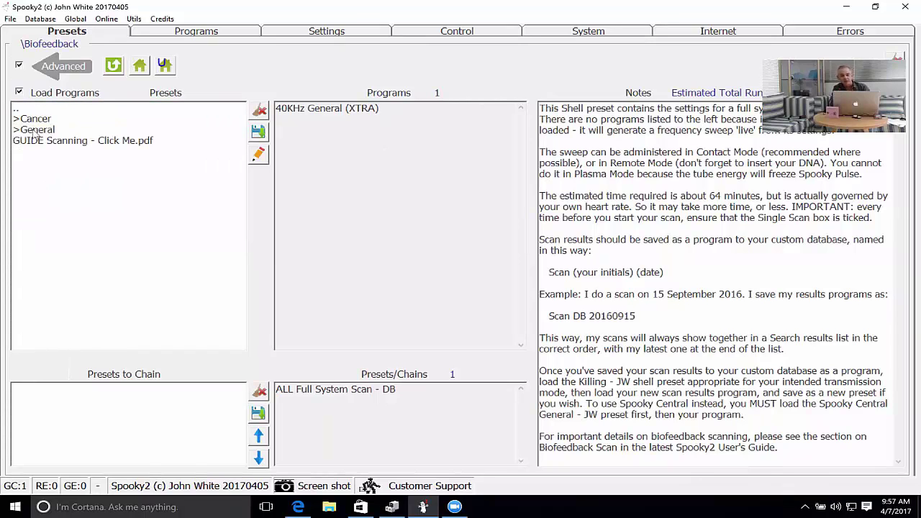
double_click(34, 130)
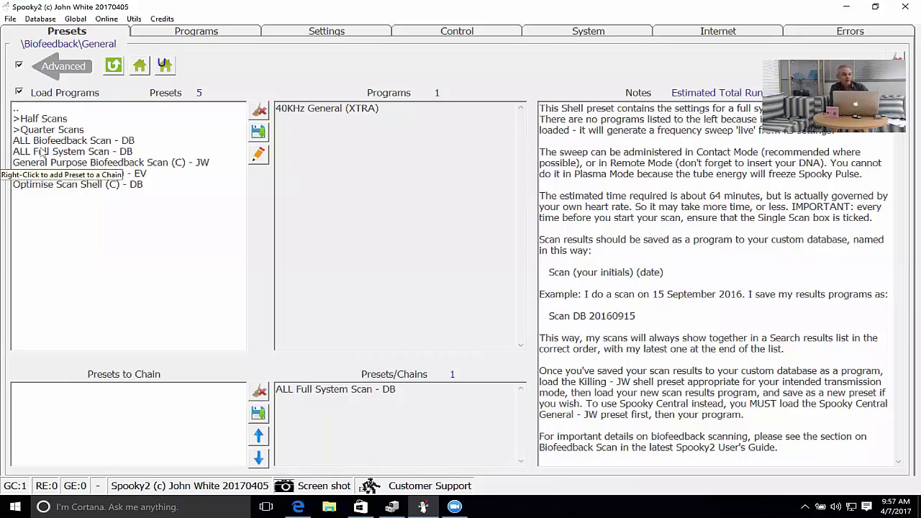
left_click(41, 151)
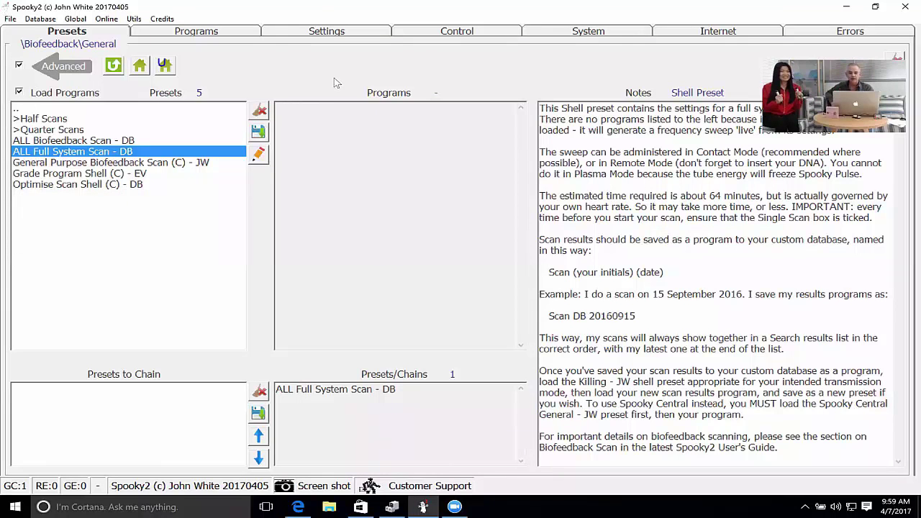
Reload the ALL Full System Scan - DB preset onto generator 3 and run a biofeedback scan, stopping it before completion
left_click(429, 33)
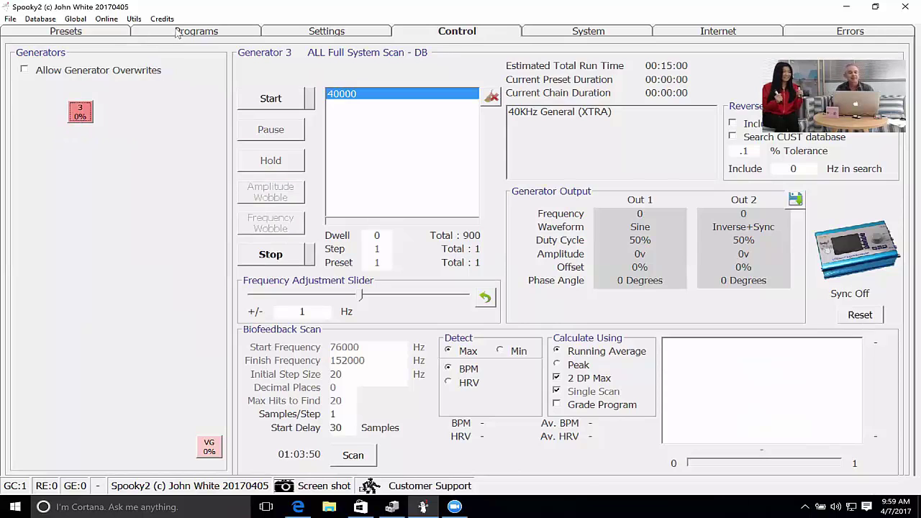
left_click(104, 35)
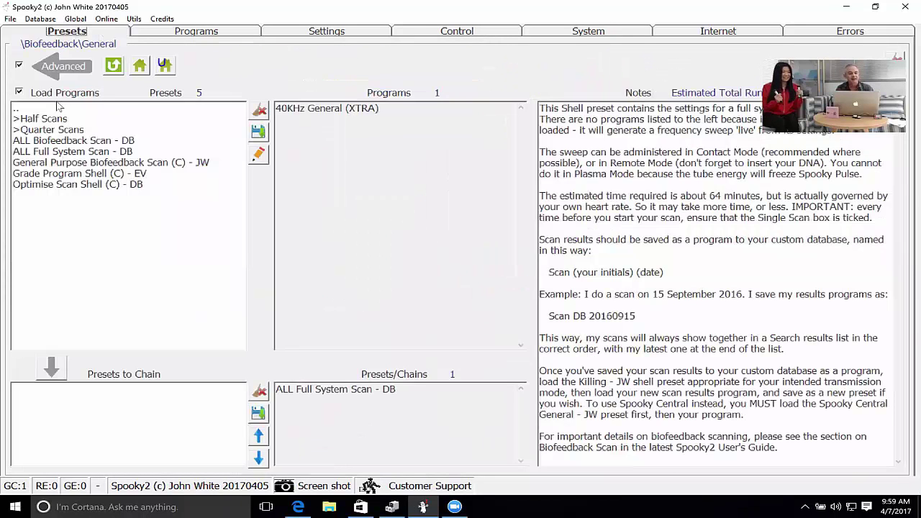
left_click(50, 152)
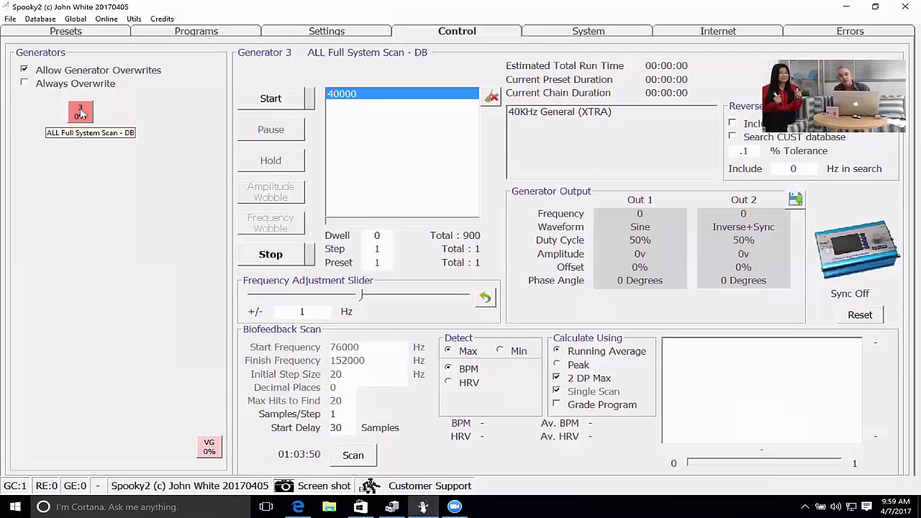
left_click(80, 113)
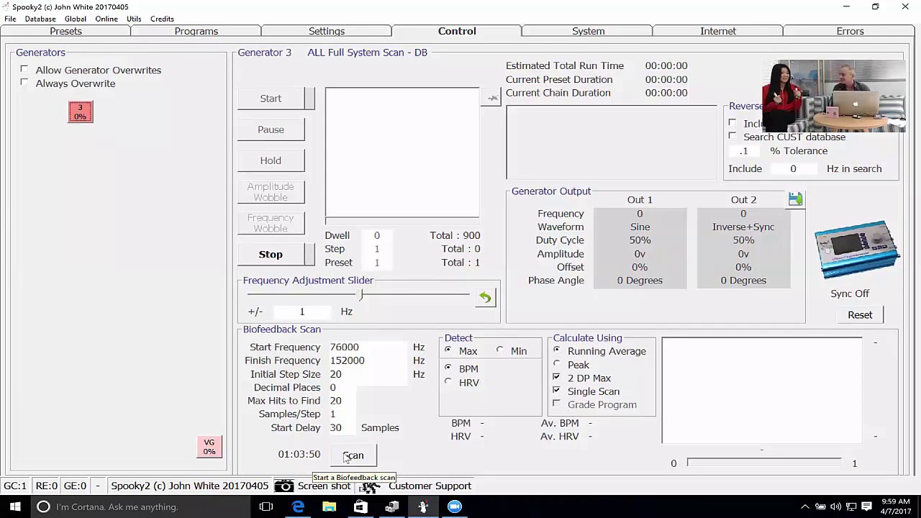
left_click(346, 456)
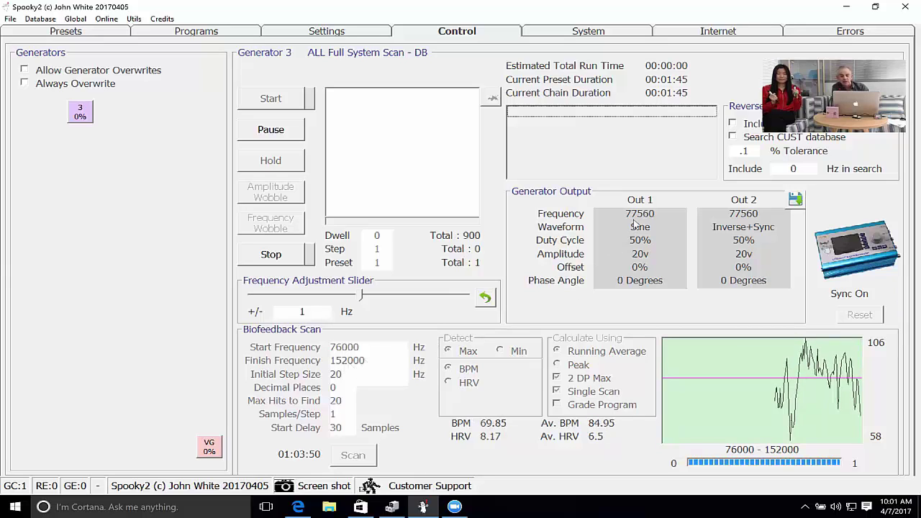
mouse_move(635, 224)
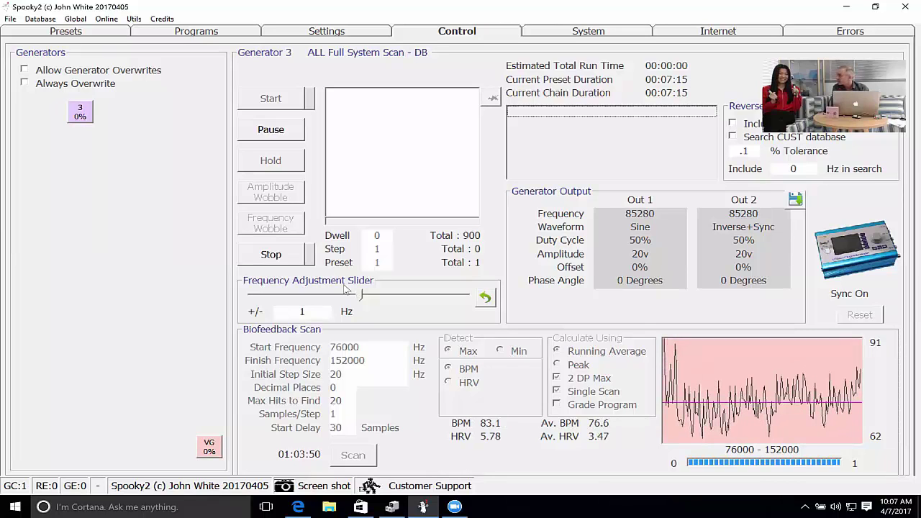
left_click(283, 255)
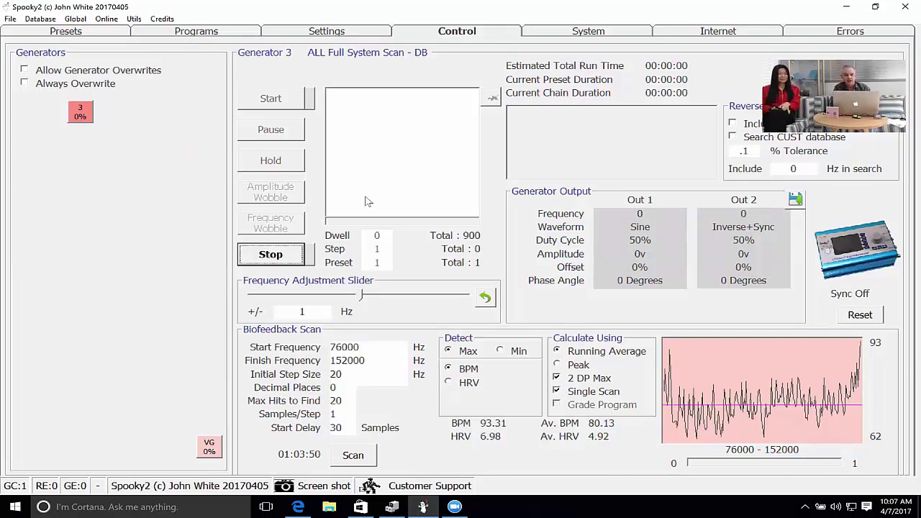
Try a biofeedback scan on generator 3 with the Abdominal Cramps program loaded, stopping it early
left_click(191, 35)
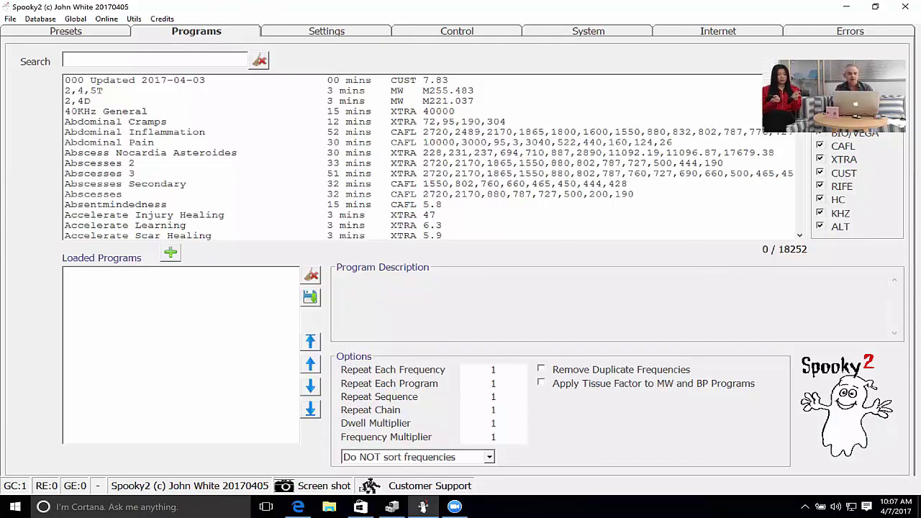
double_click(108, 124)
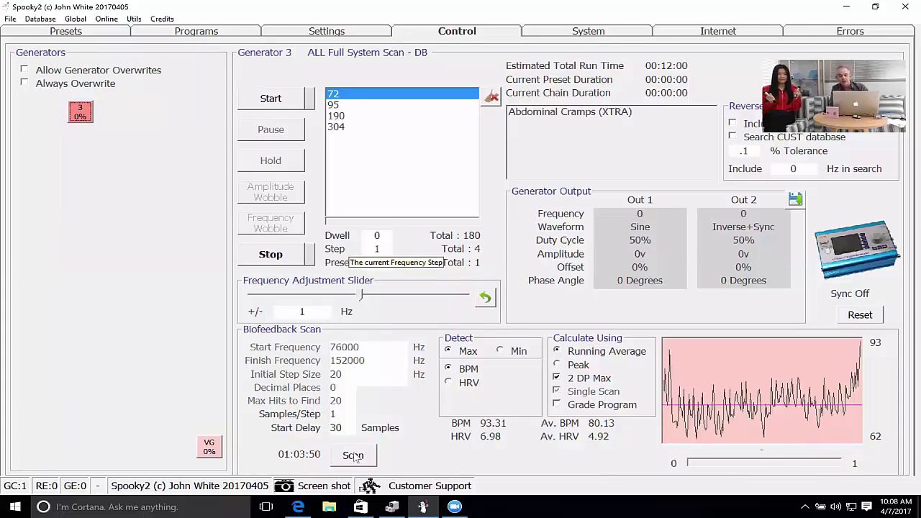
left_click(352, 455)
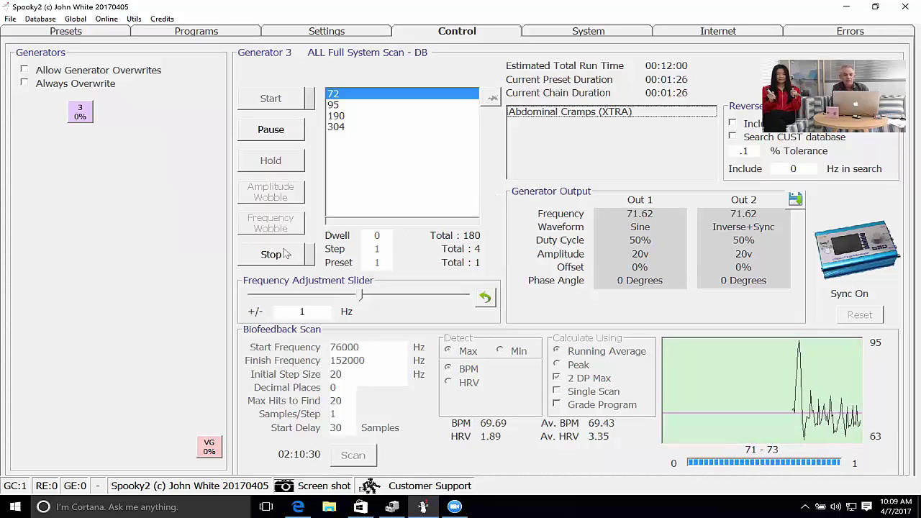
left_click(268, 256)
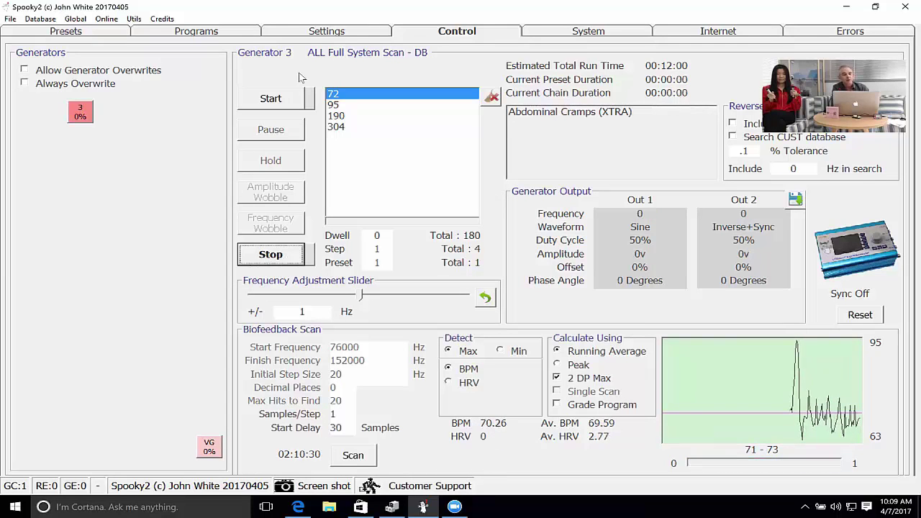
Add the 40KHz General program to the loaded programs and apply the list to generator 3
left_click(181, 34)
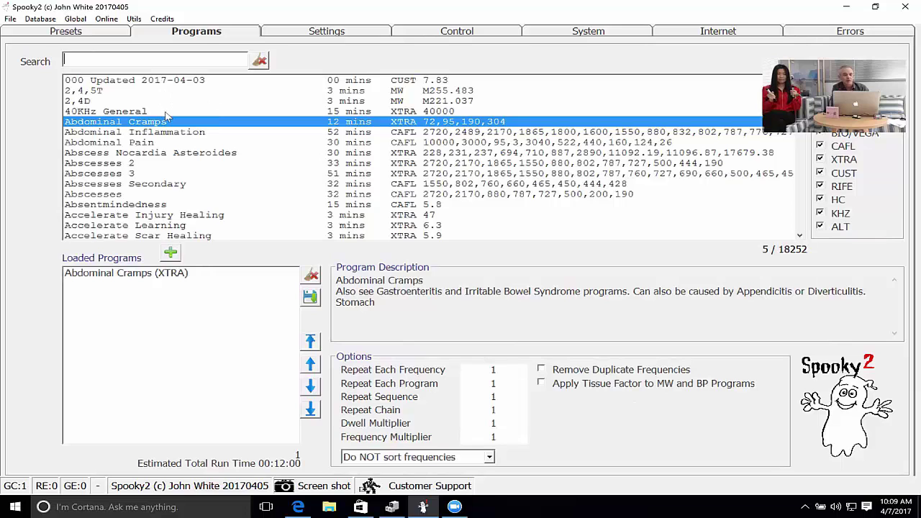
key("Up")
key("Return")
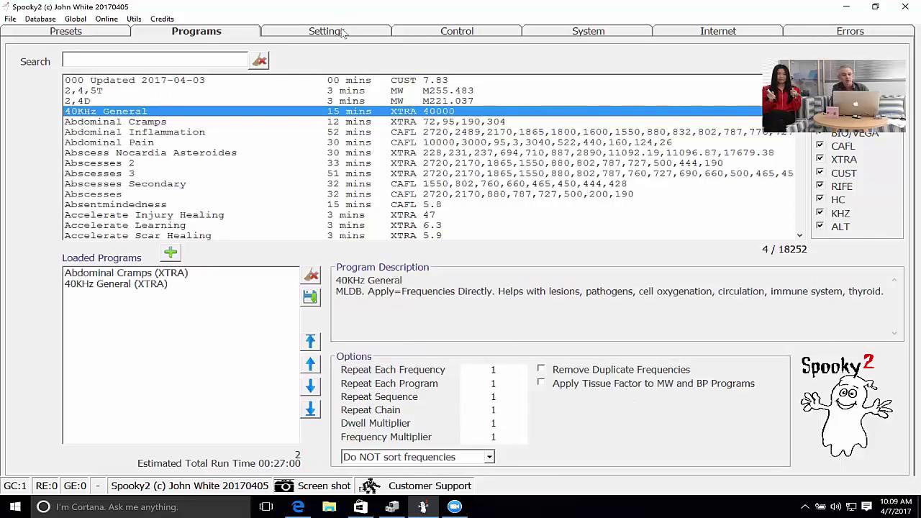
left_click(425, 28)
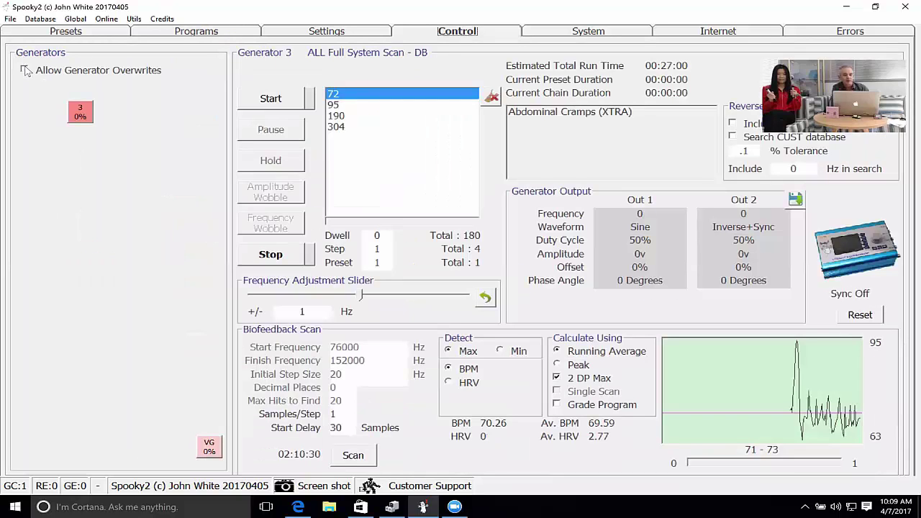
left_click(78, 117)
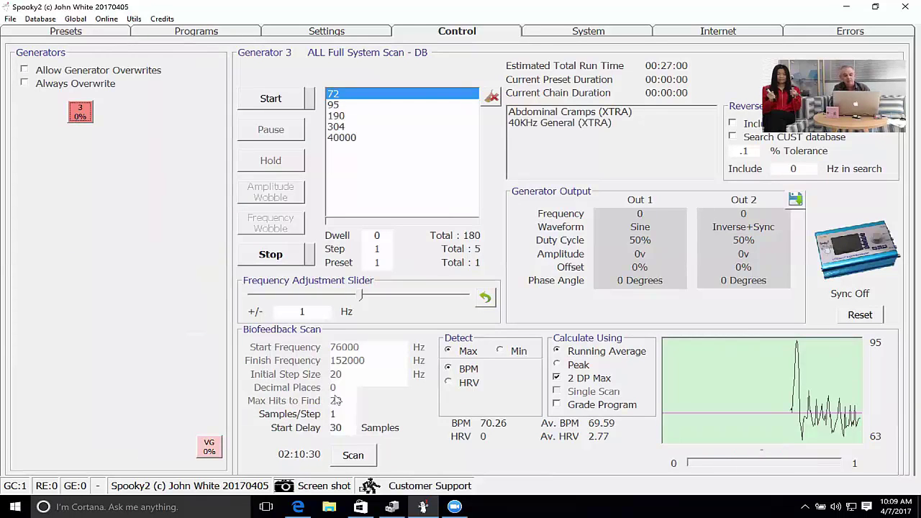
Set the biofeedback scan's start delay to 0 samples and run the scan briefly before stopping it
double_click(335, 427)
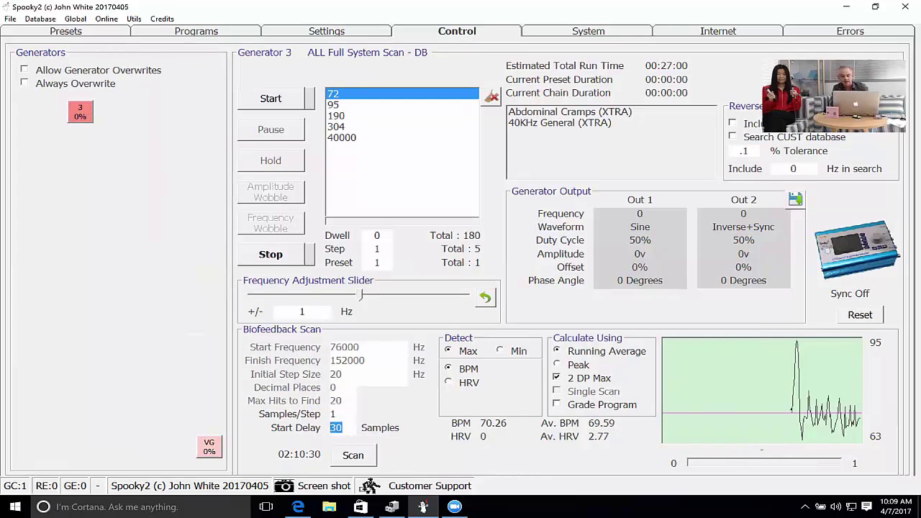
type("0")
left_click(354, 456)
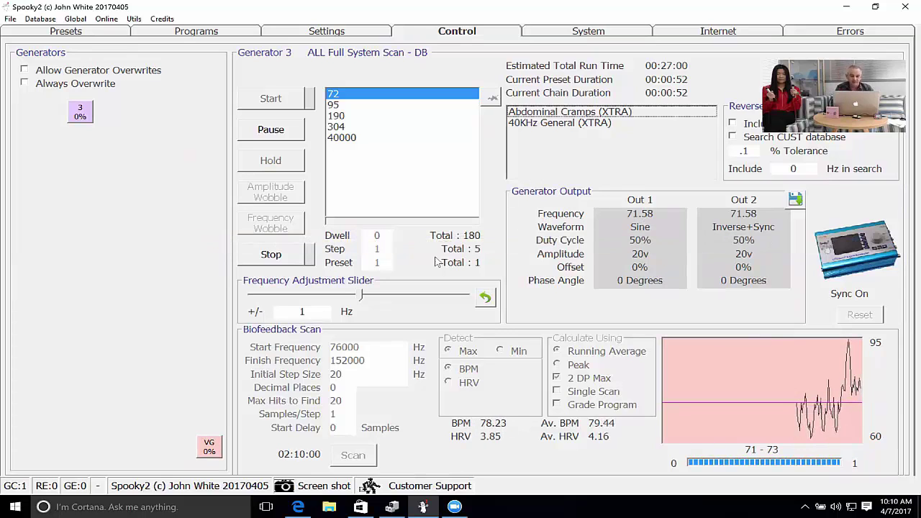
left_click(287, 258)
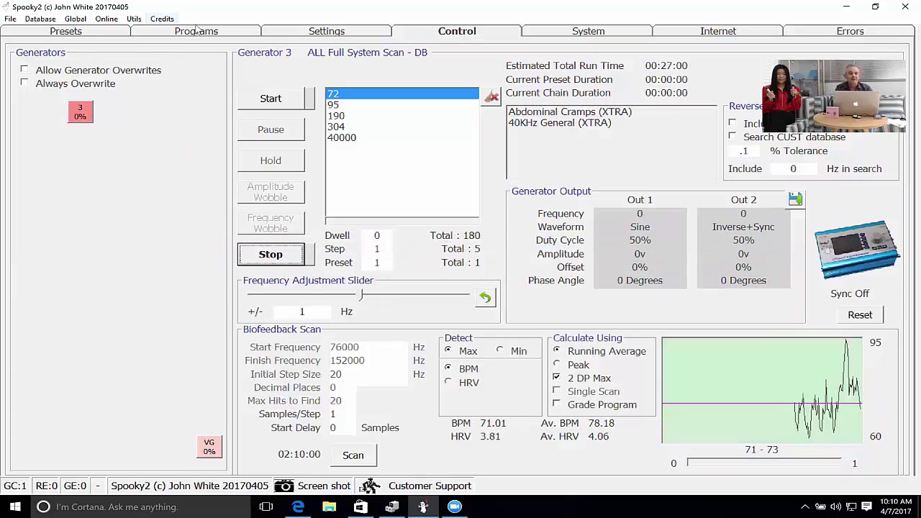
Remove Abdominal Cramps from the loaded programs and run a biofeedback scan on generator 3 with only 40KHz General
left_click(80, 111)
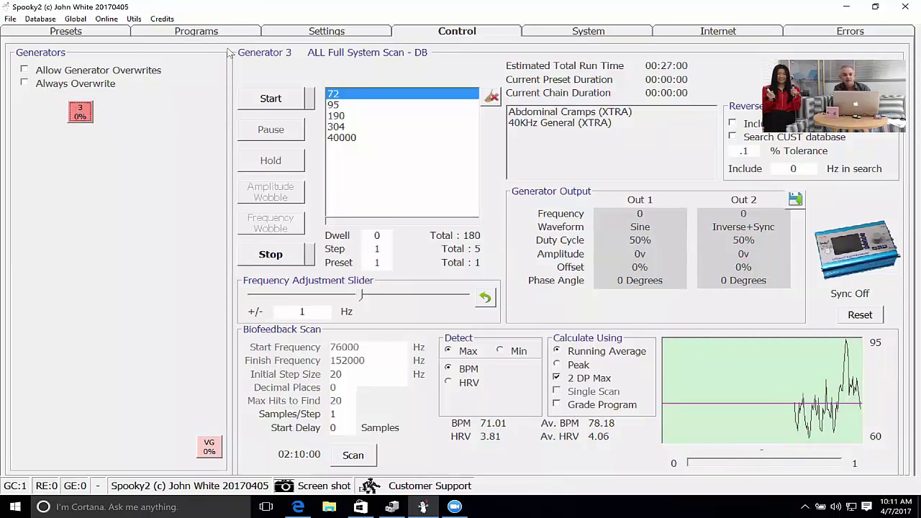
left_click(213, 32)
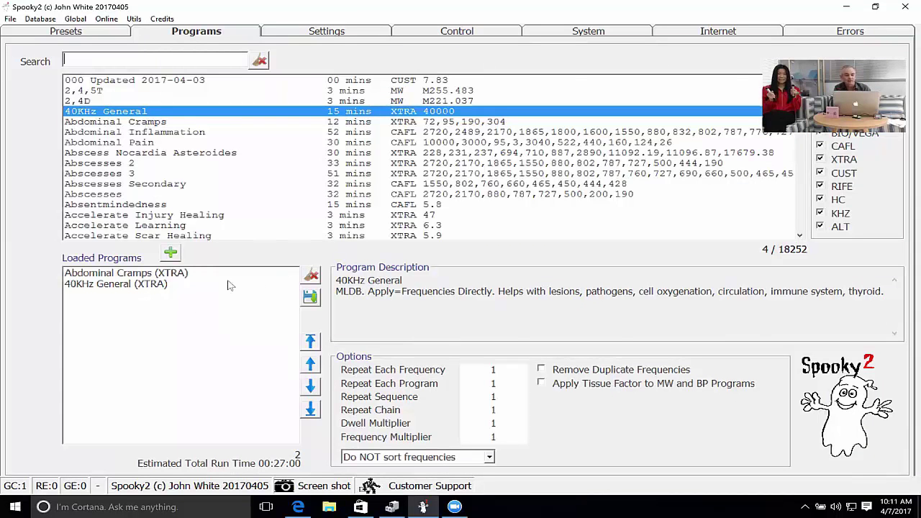
double_click(176, 279)
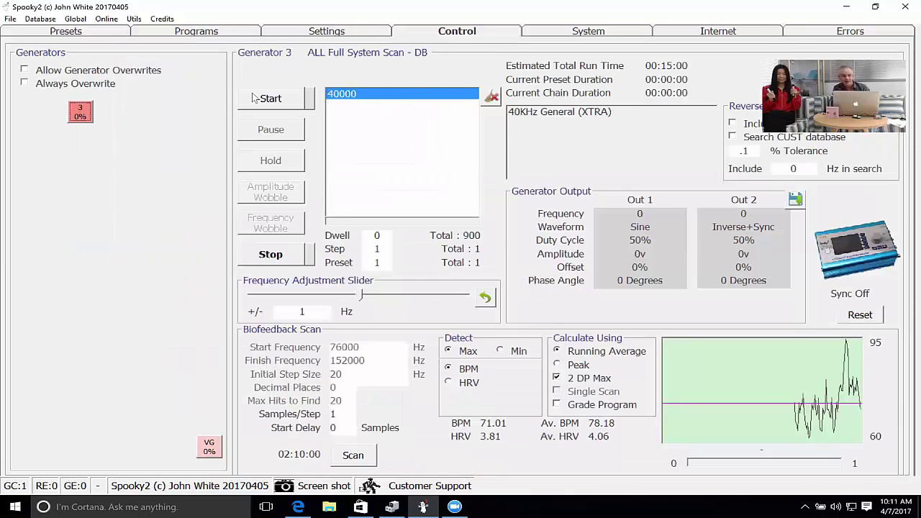
left_click(353, 455)
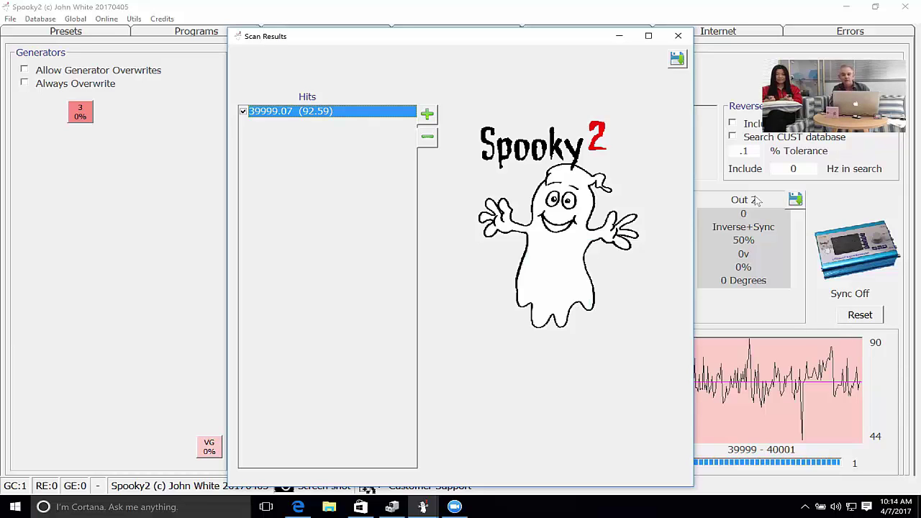
Create a custom program from the scan hit and name it "Test Scan from Biofedback Scan 4/7/2017"
left_click(677, 59)
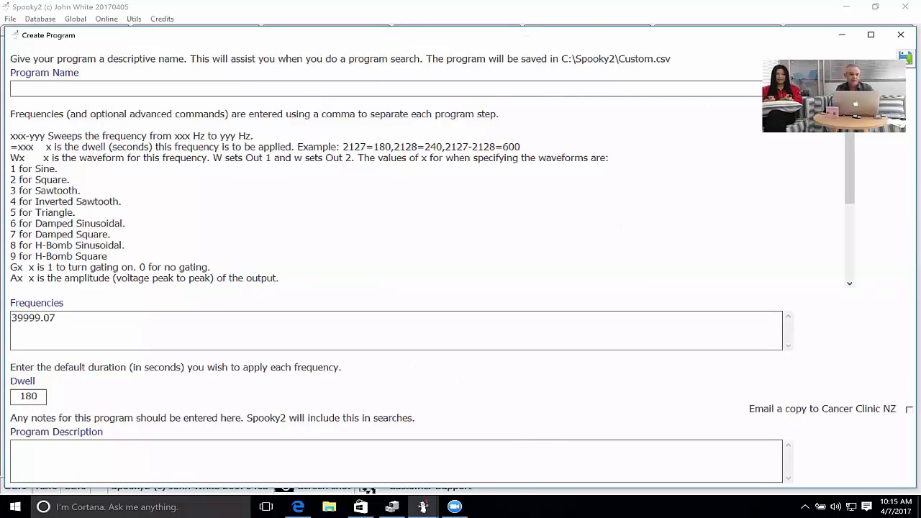
type("Test Scan")
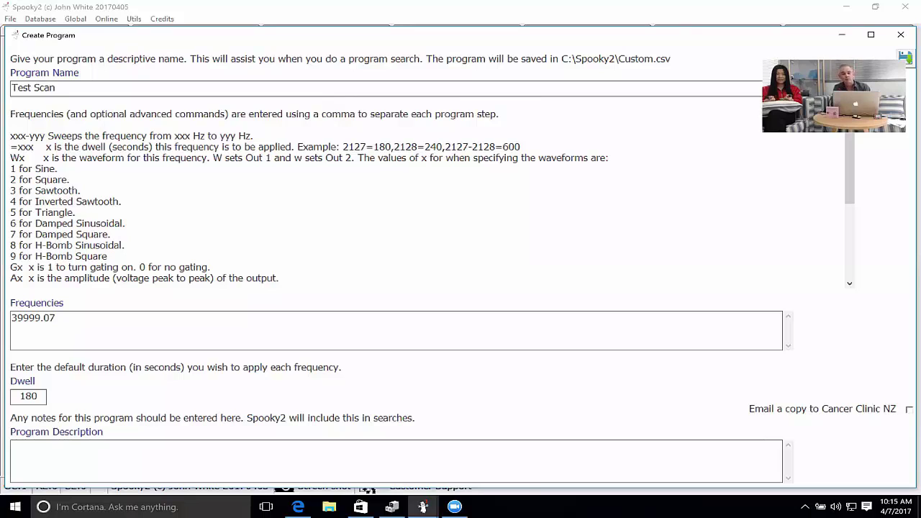
type("from Biofedba")
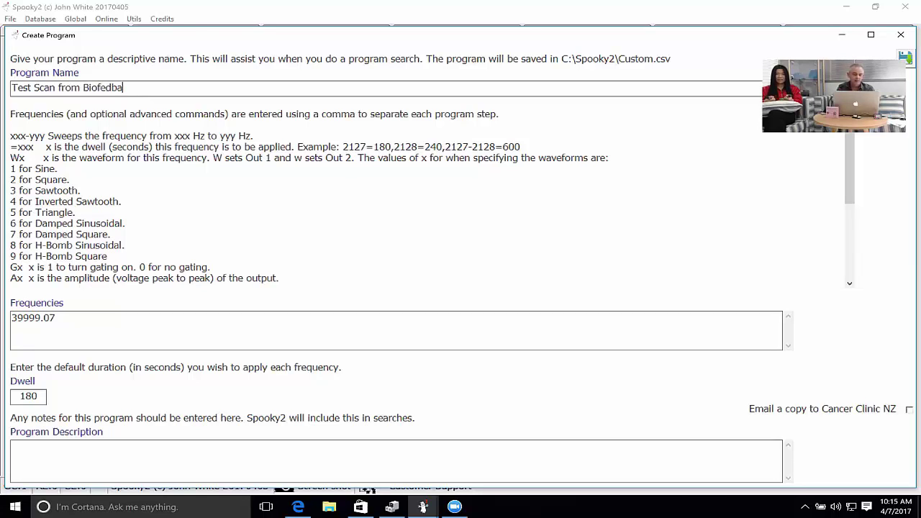
type("ck Scan ")
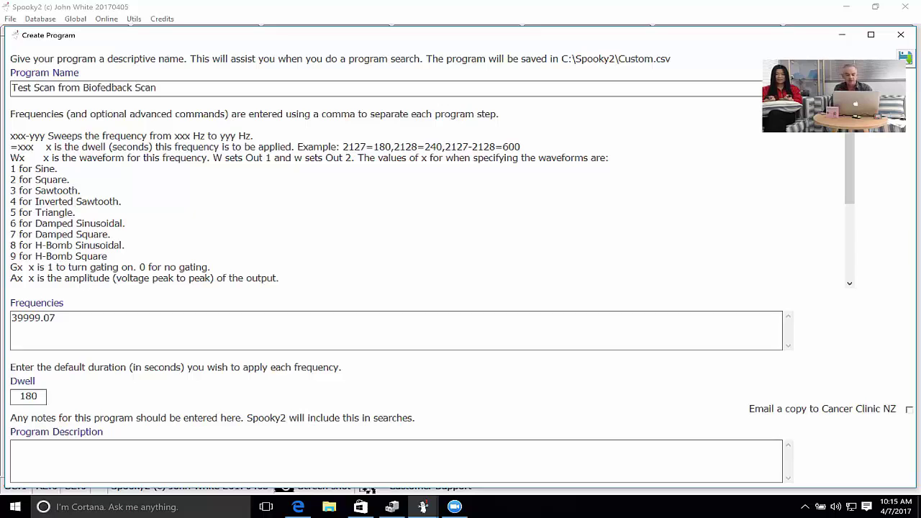
type("4/7/2017")
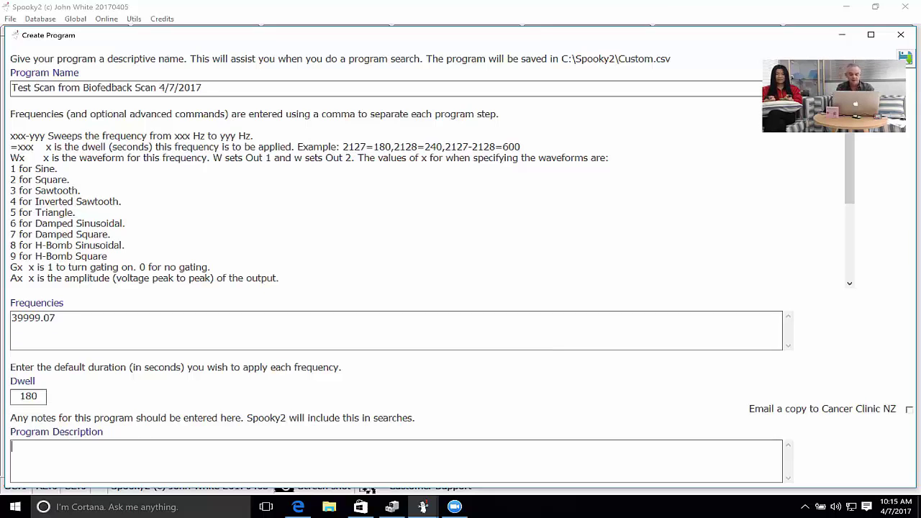
Enter "Sitting comfortably." as the program description and save the custom program
type("Siting")
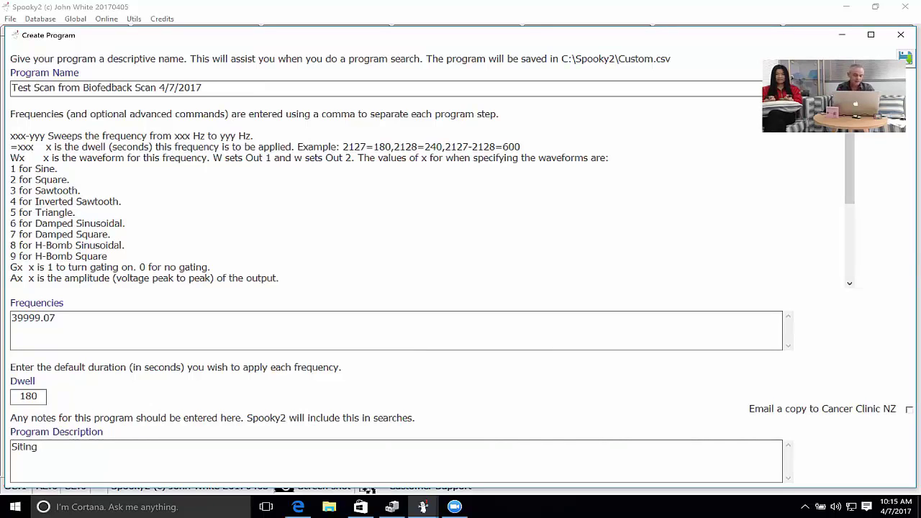
key("BackSpace")
key("BackSpace")
key("BackSpace")
type("ting comfortabl")
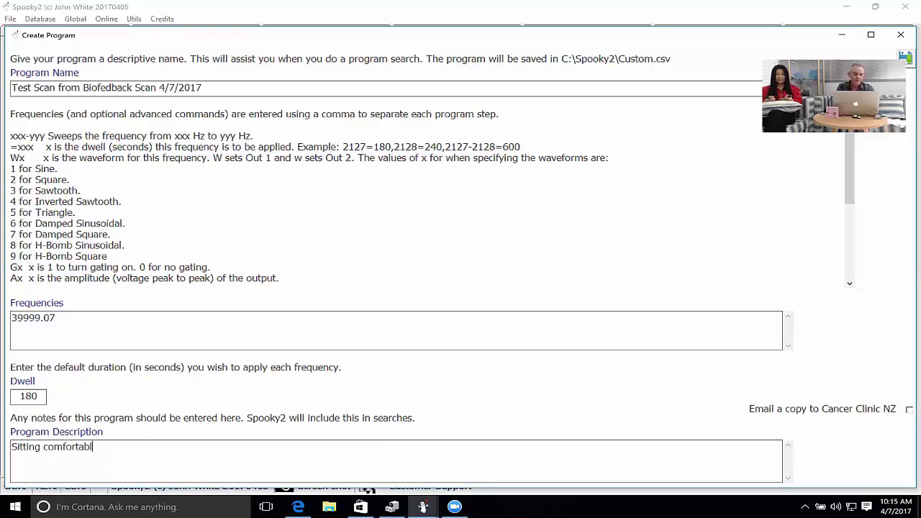
type("y.")
key("BackSpace")
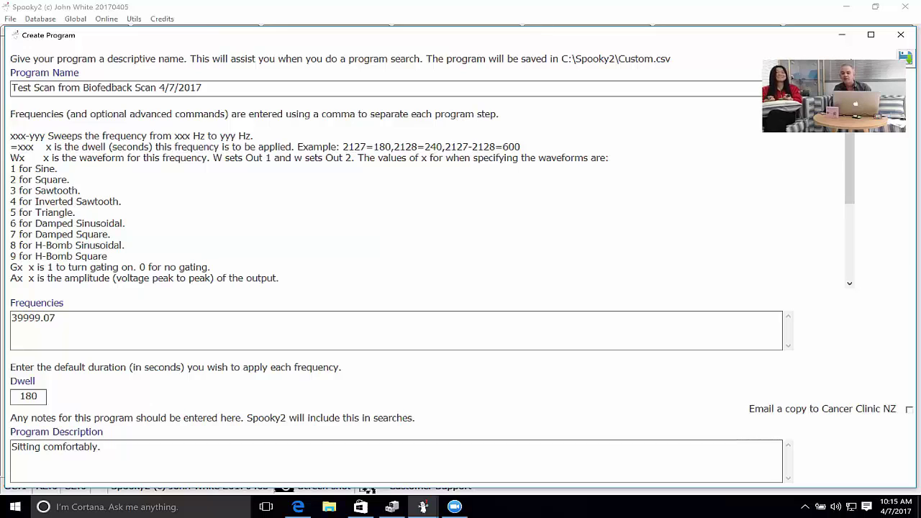
left_click(904, 59)
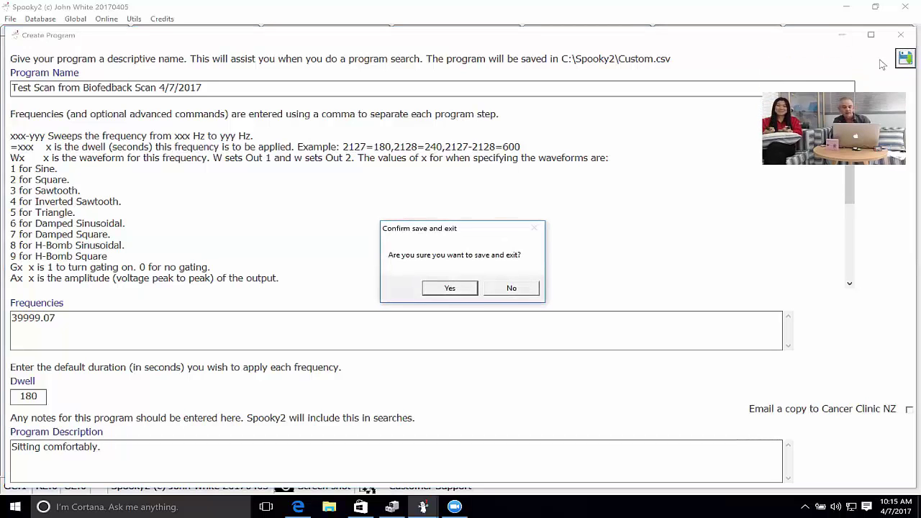
left_click(447, 288)
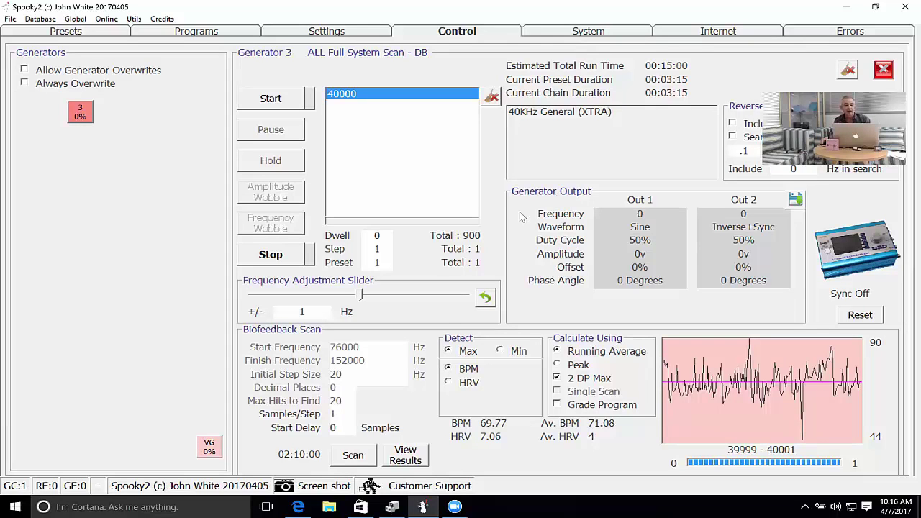
Replace the 40KHz General program on generator 3 with Abdominal Inflammation (CAFL)
left_click(490, 96)
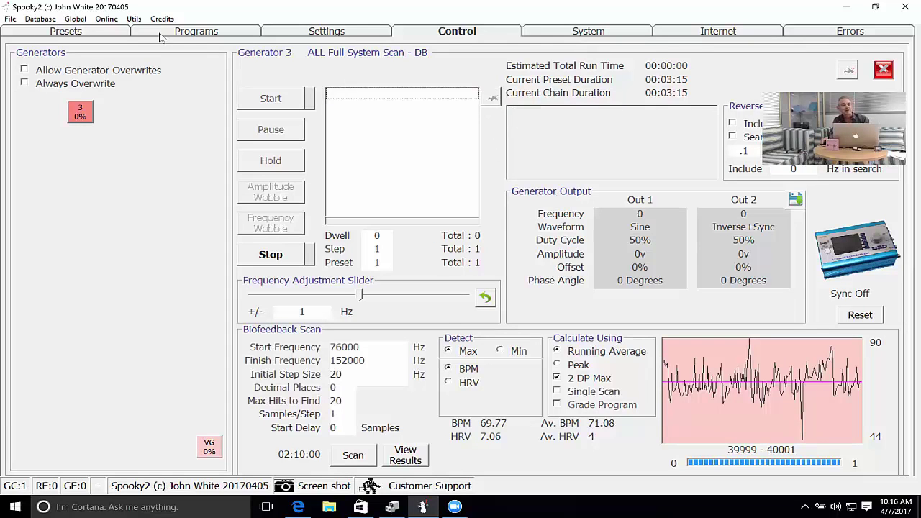
left_click(113, 34)
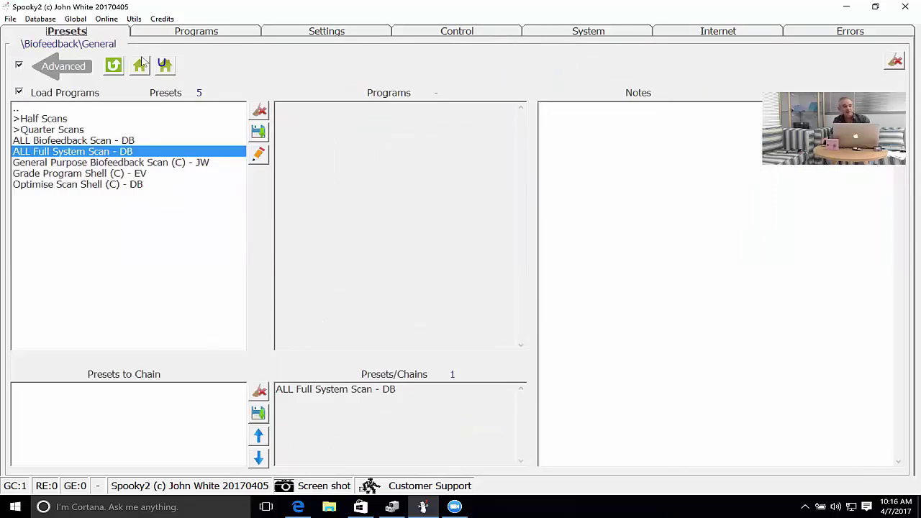
left_click(177, 32)
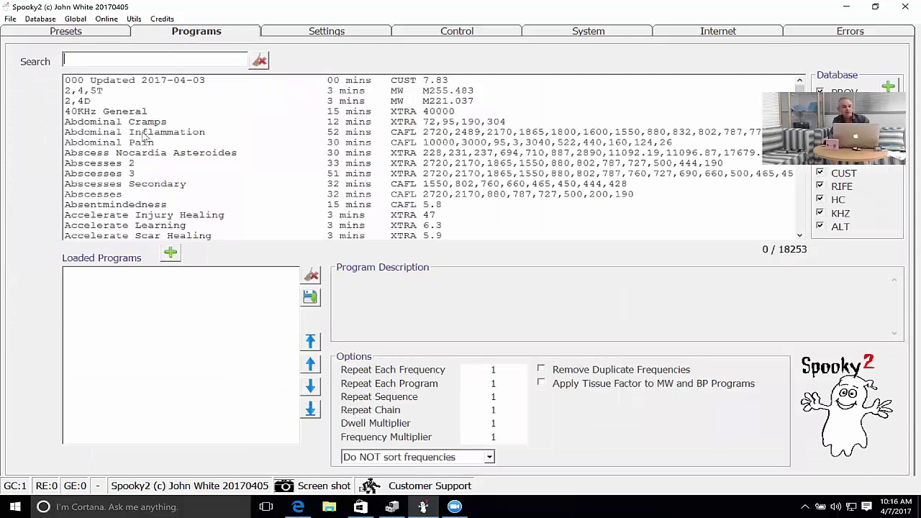
double_click(144, 136)
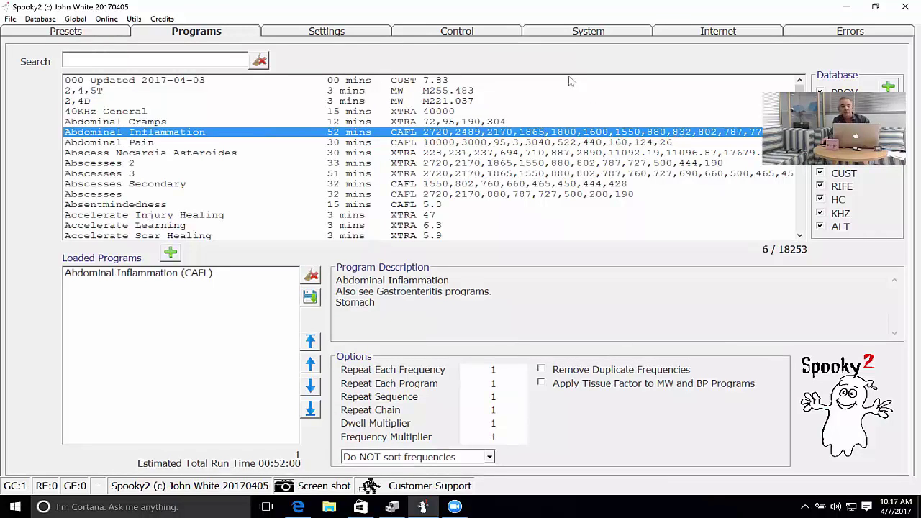
left_click(462, 33)
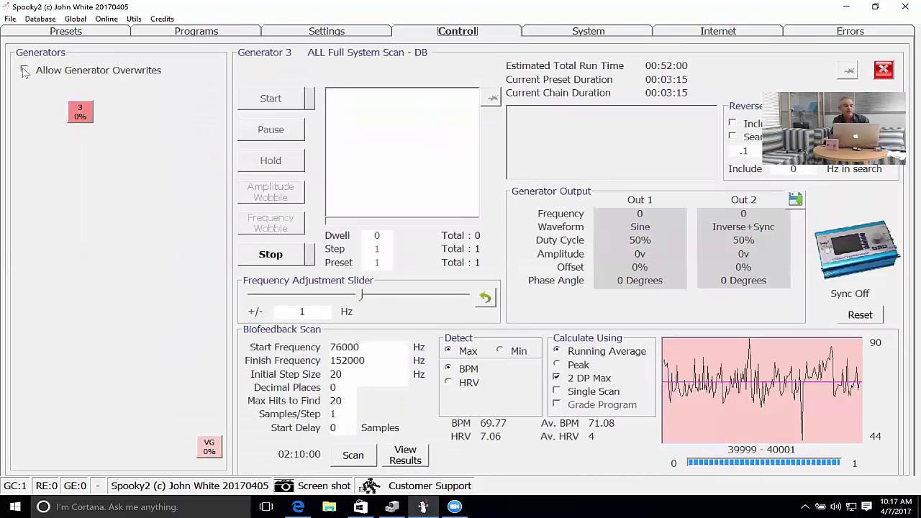
left_click(78, 109)
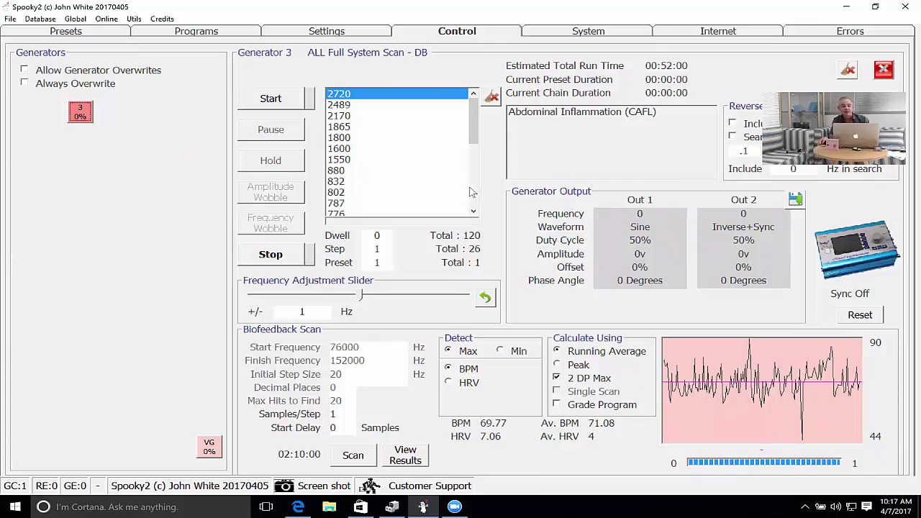
Enable Grade Program, run the biofeedback scan on generator 3 and close the scan results
left_click(558, 405)
left_click(353, 455)
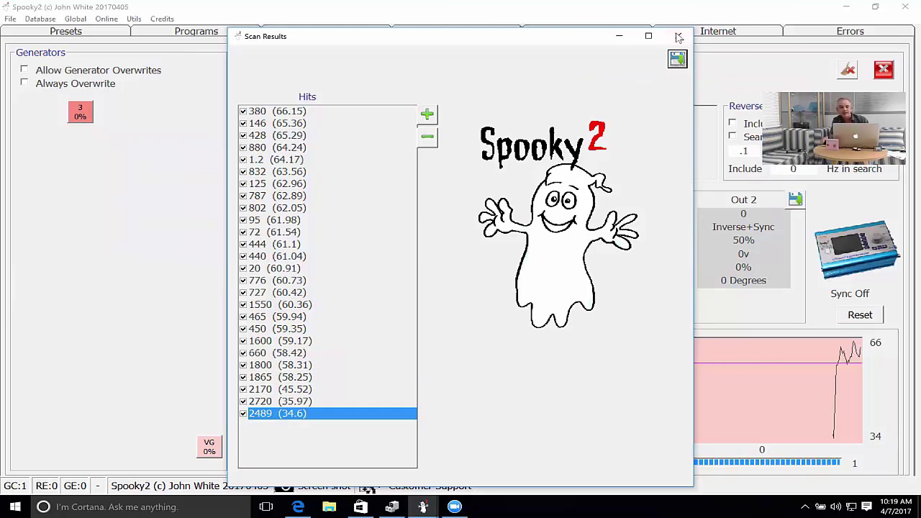
left_click(679, 38)
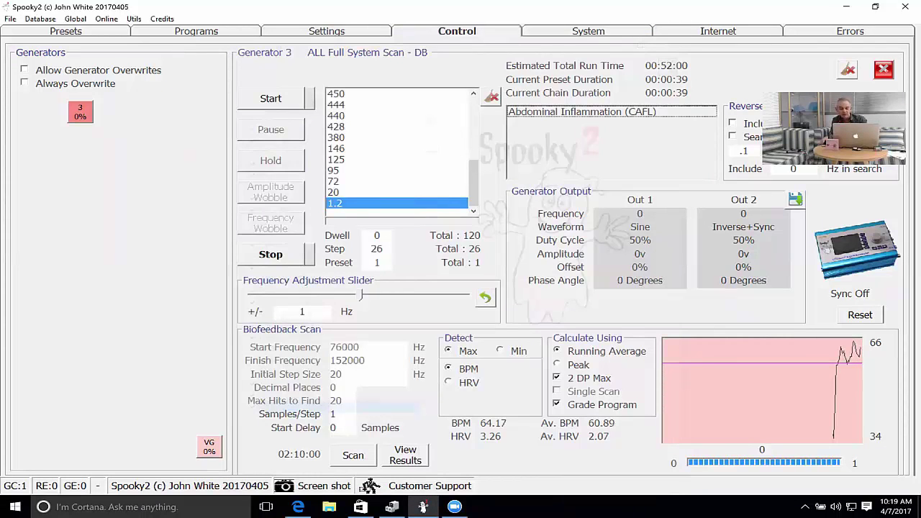
Set the scan's samples per step to 10, rerun the graded scan and review the program's frequency list
left_click(342, 414)
type("0")
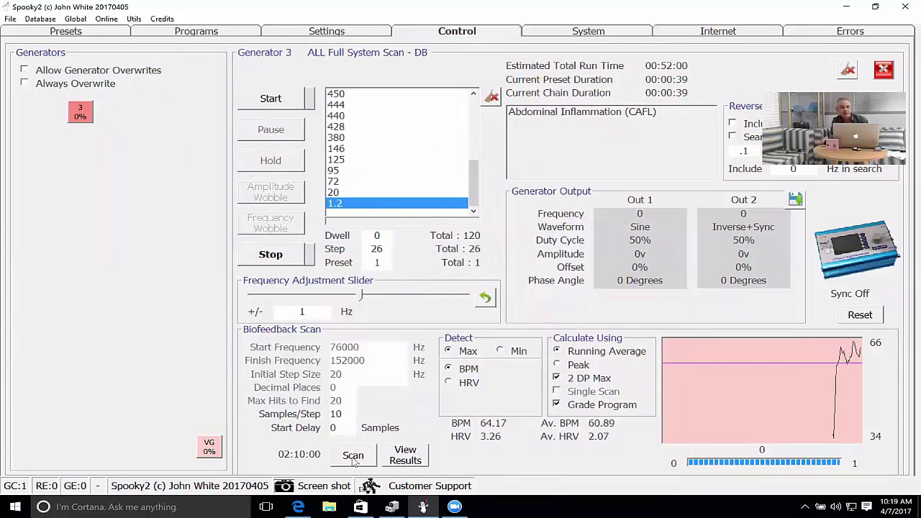
left_click(353, 456)
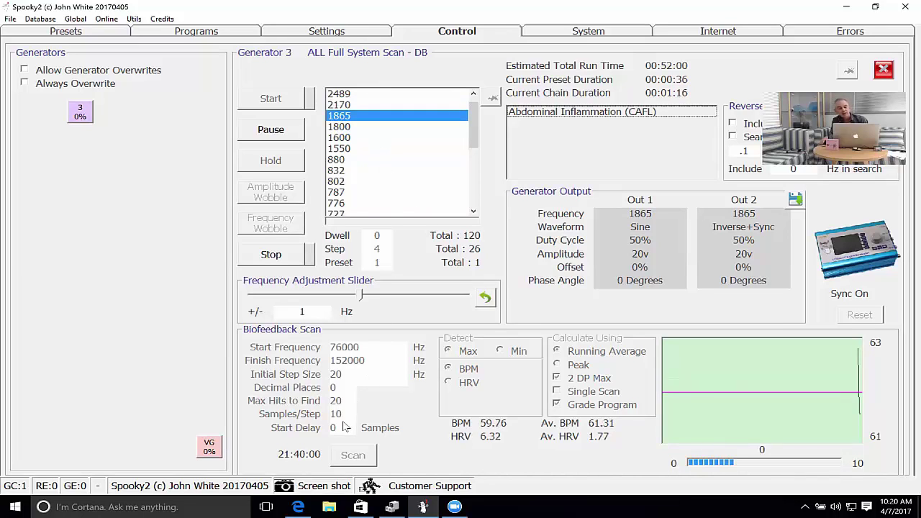
left_click(473, 195)
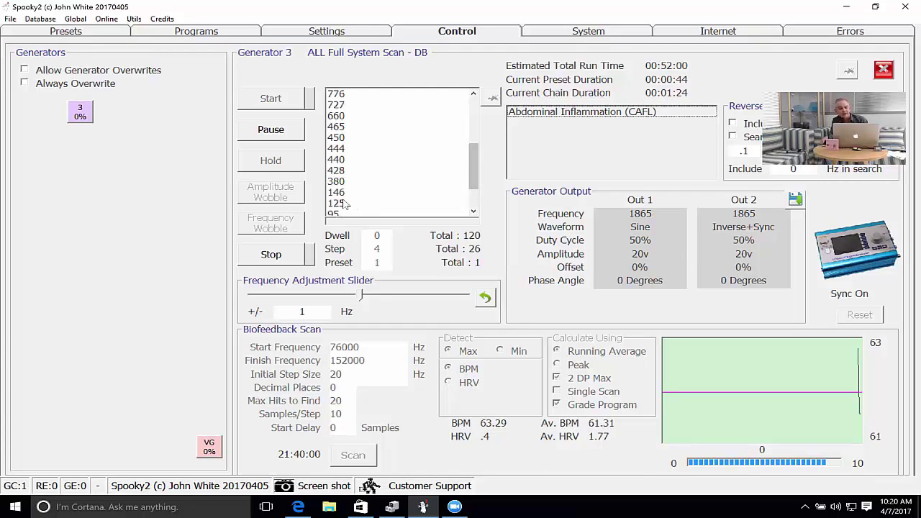